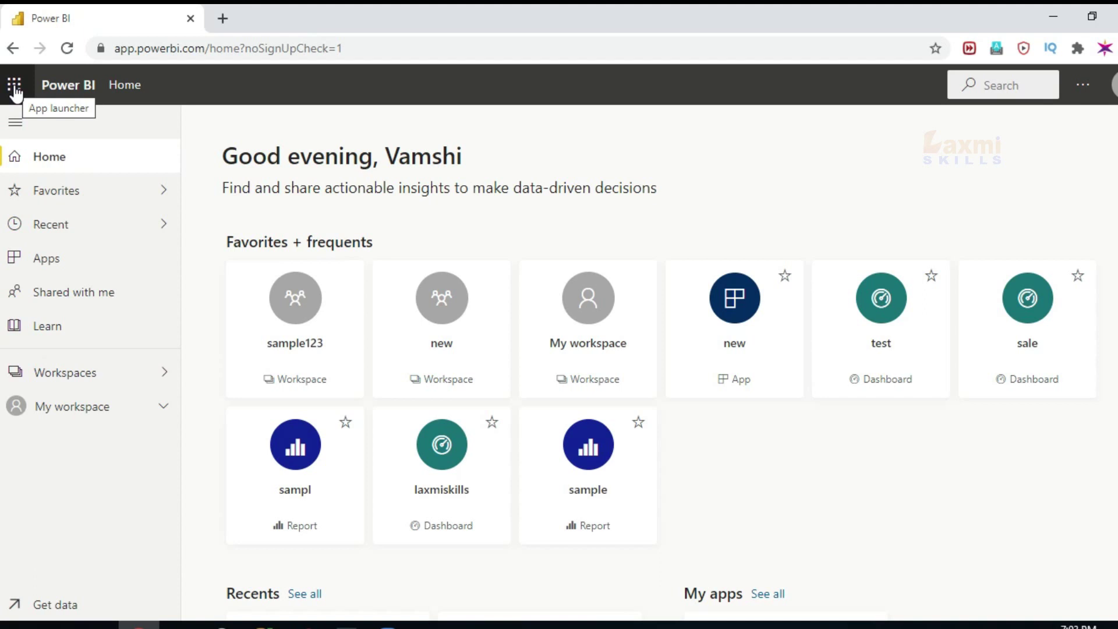
# Step: Browse the Office 365 app launcher, toggle the navigation pane twice, and show recent items in Search
pyautogui.click(15, 89)
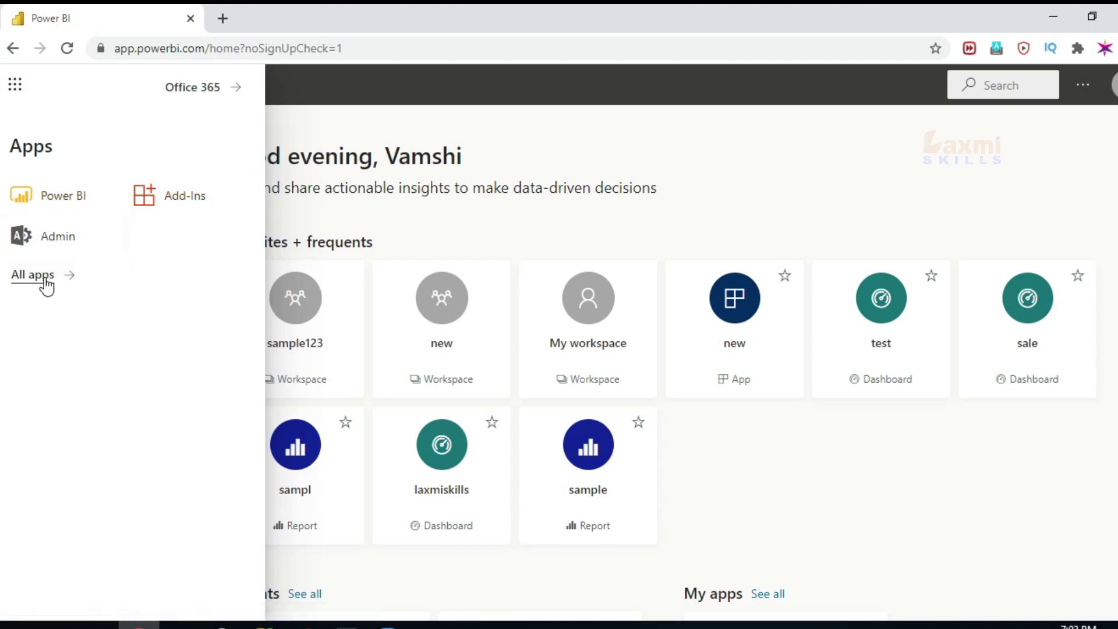
pyautogui.click(638, 146)
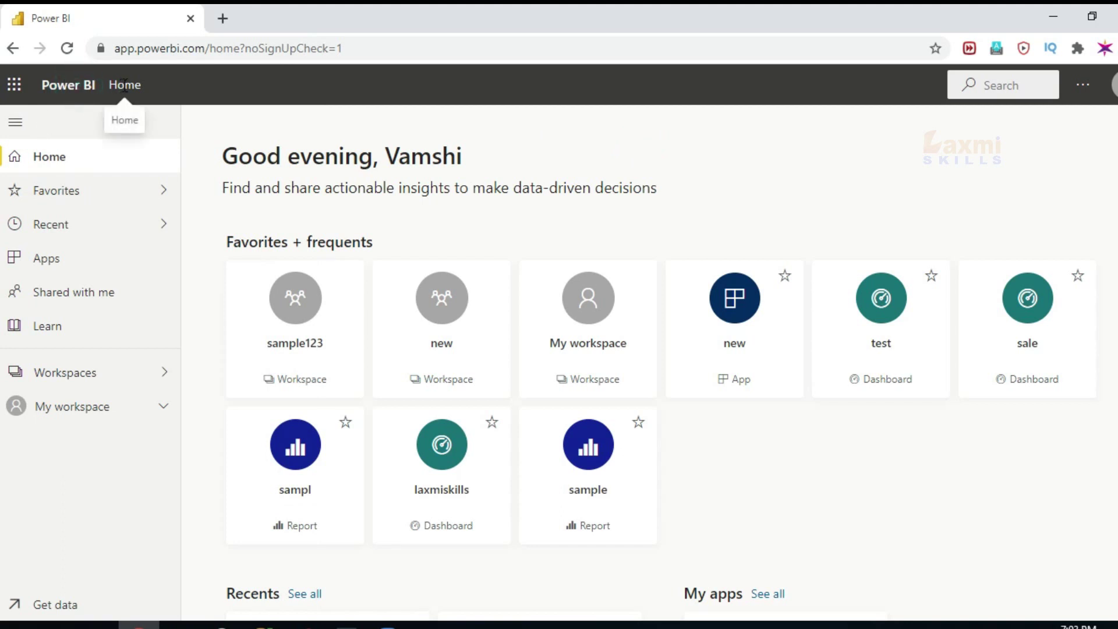
pyautogui.click(16, 125)
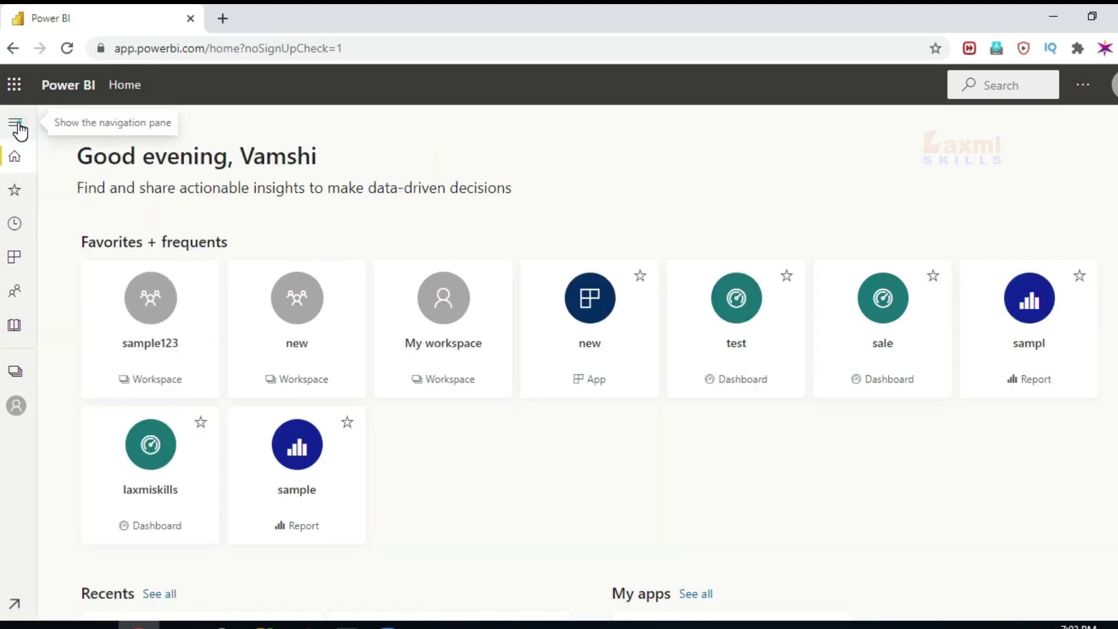
pyautogui.click(16, 124)
pyautogui.click(15, 125)
pyautogui.click(16, 125)
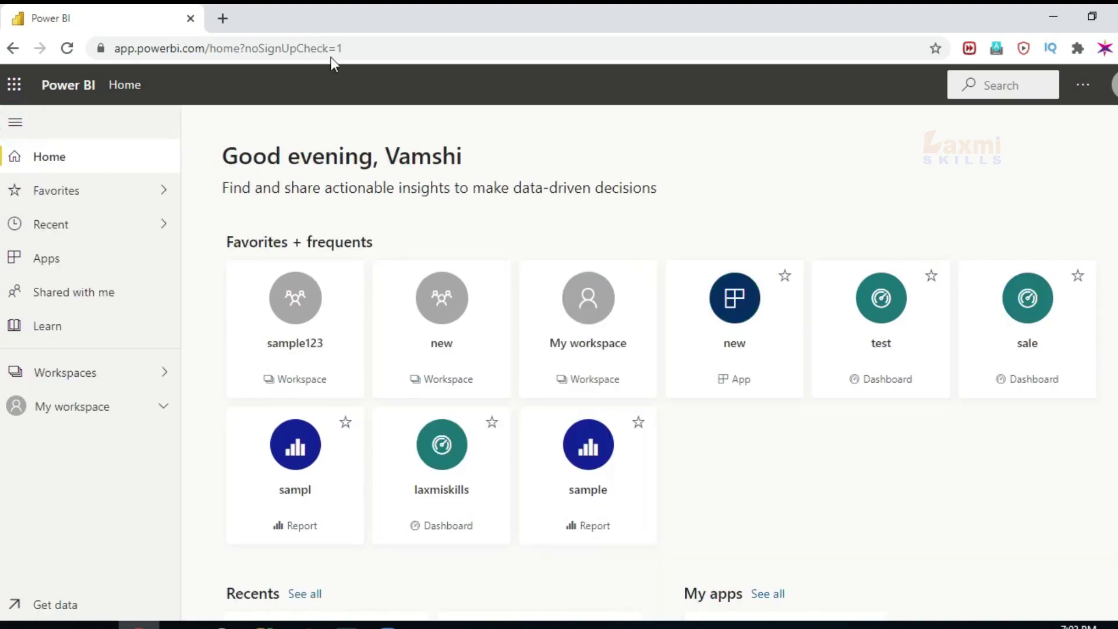
pyautogui.click(1024, 85)
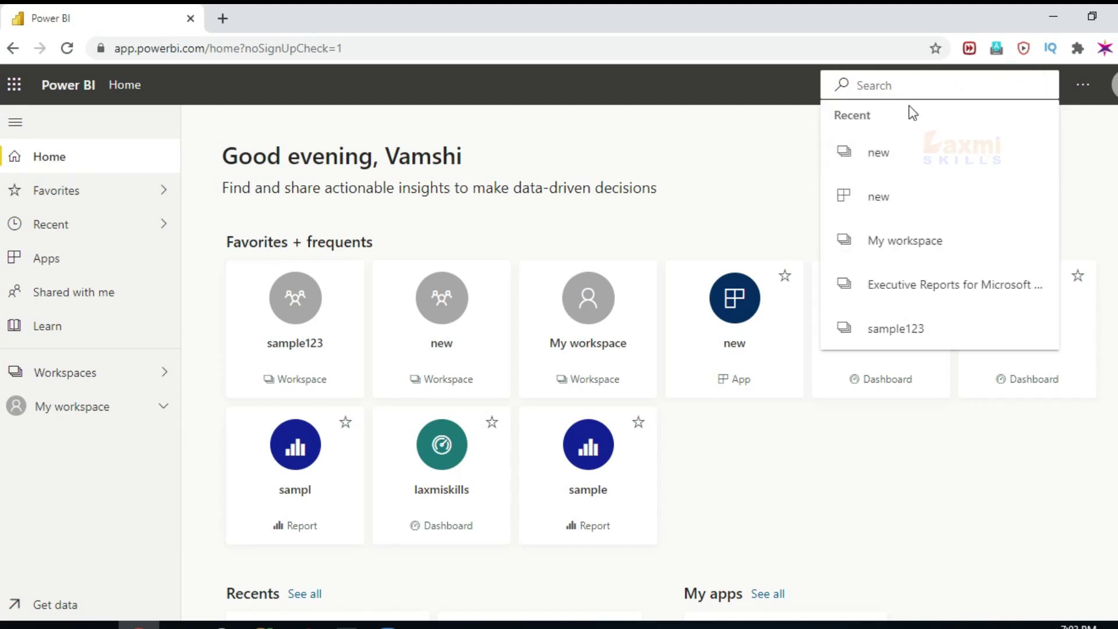
# Step: Dismiss the search list and show the Settings submenu with Manage personal storage, gateways and Admin portal
pyautogui.click(778, 162)
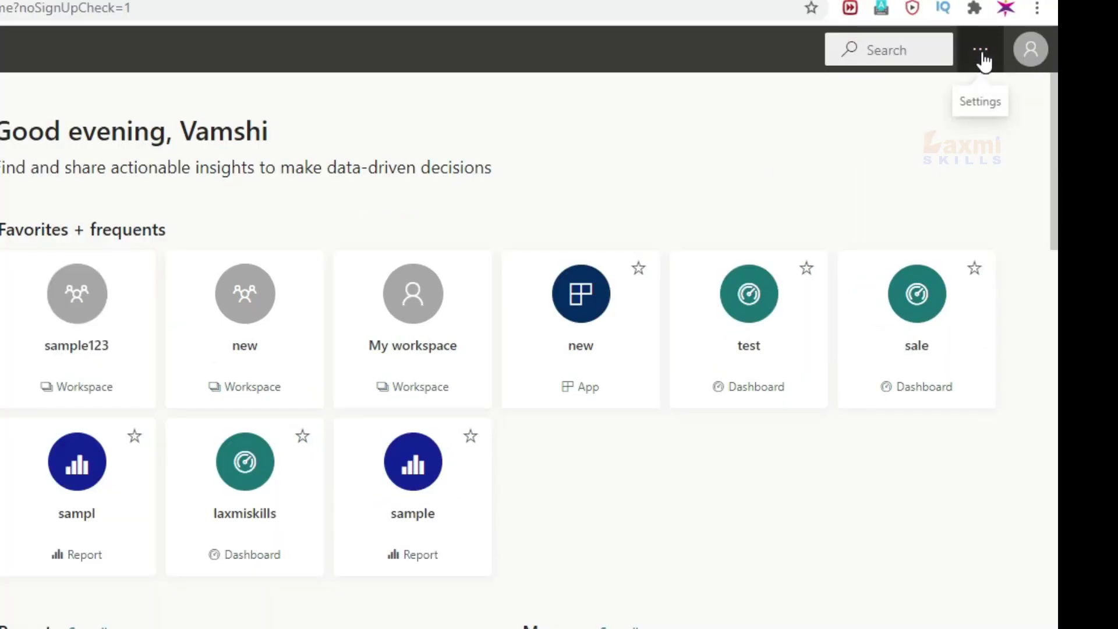
pyautogui.click(982, 59)
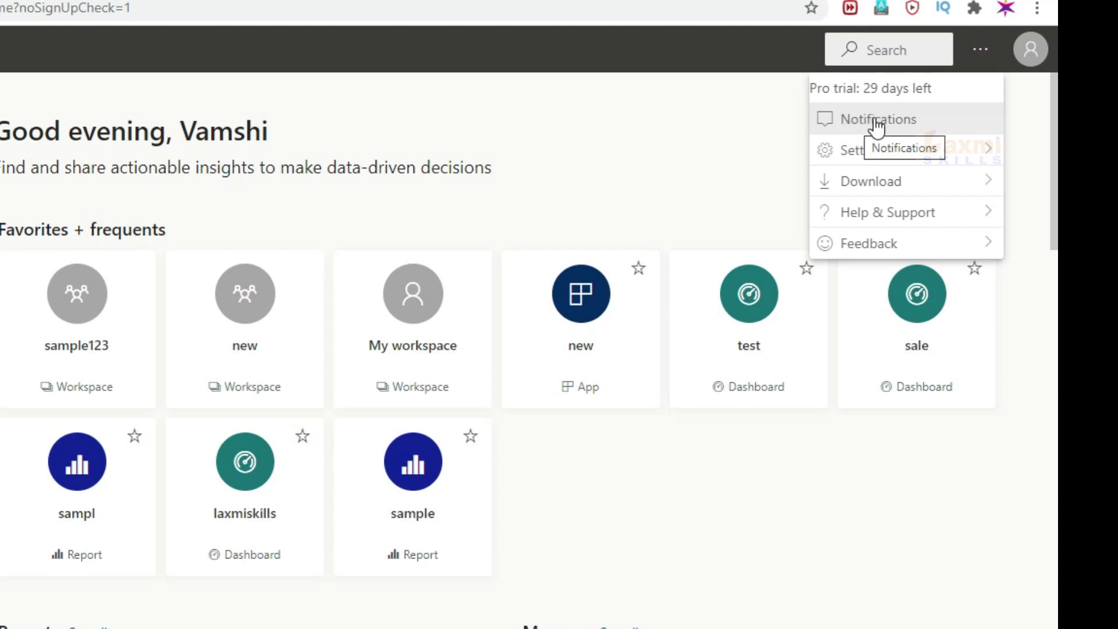
pyautogui.moveTo(877, 149)
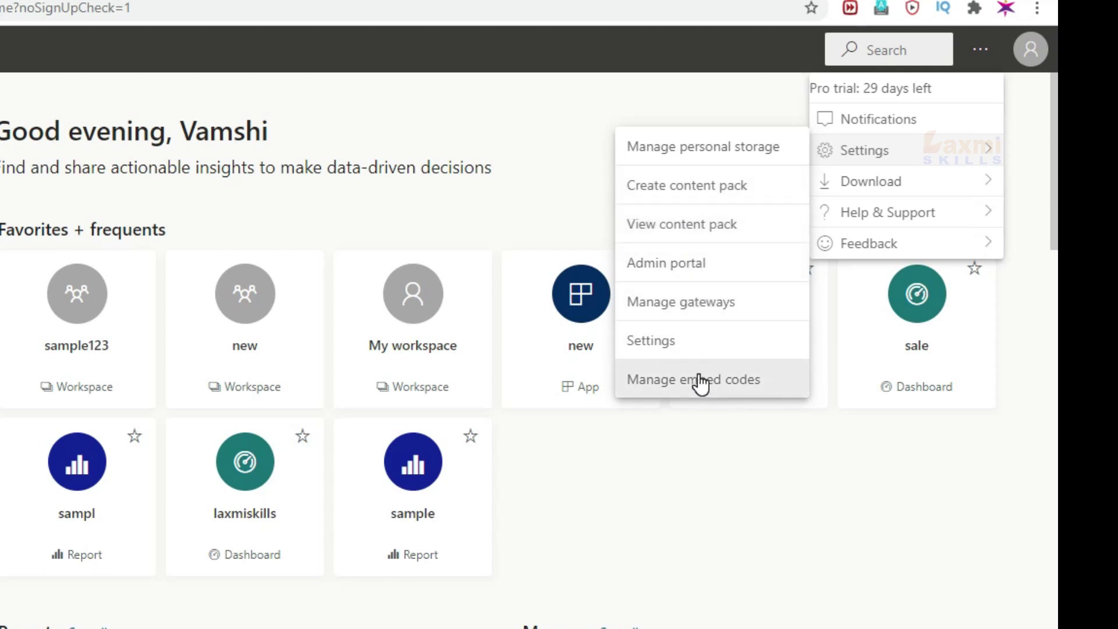
# Step: Look over the Download, Help & Support and Feedback options, then dismiss the menu
pyautogui.moveTo(849, 192)
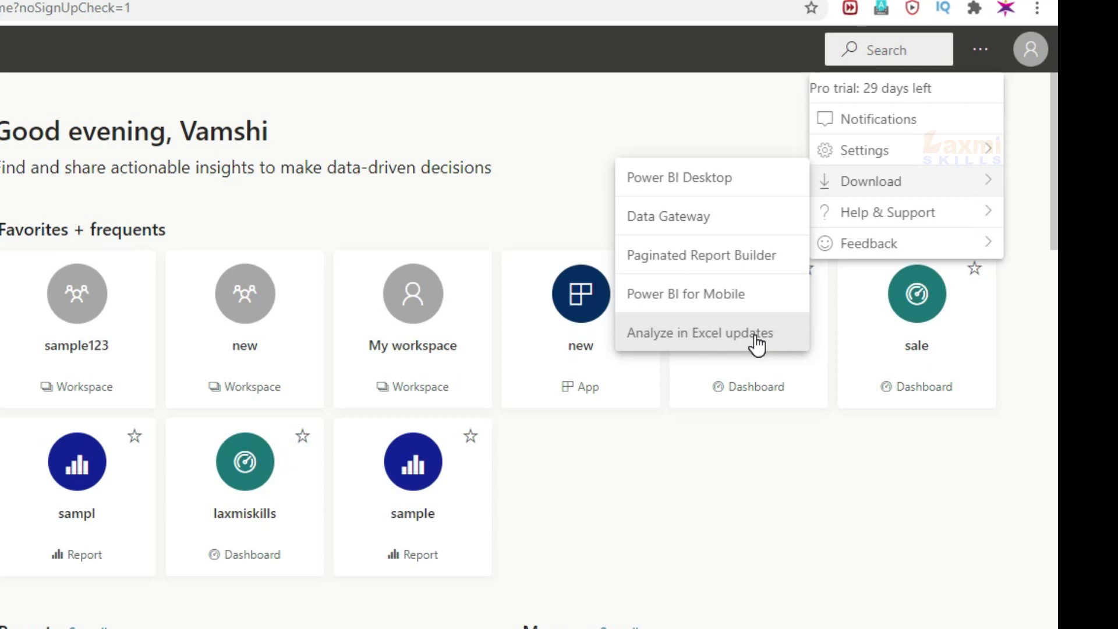
pyautogui.moveTo(843, 221)
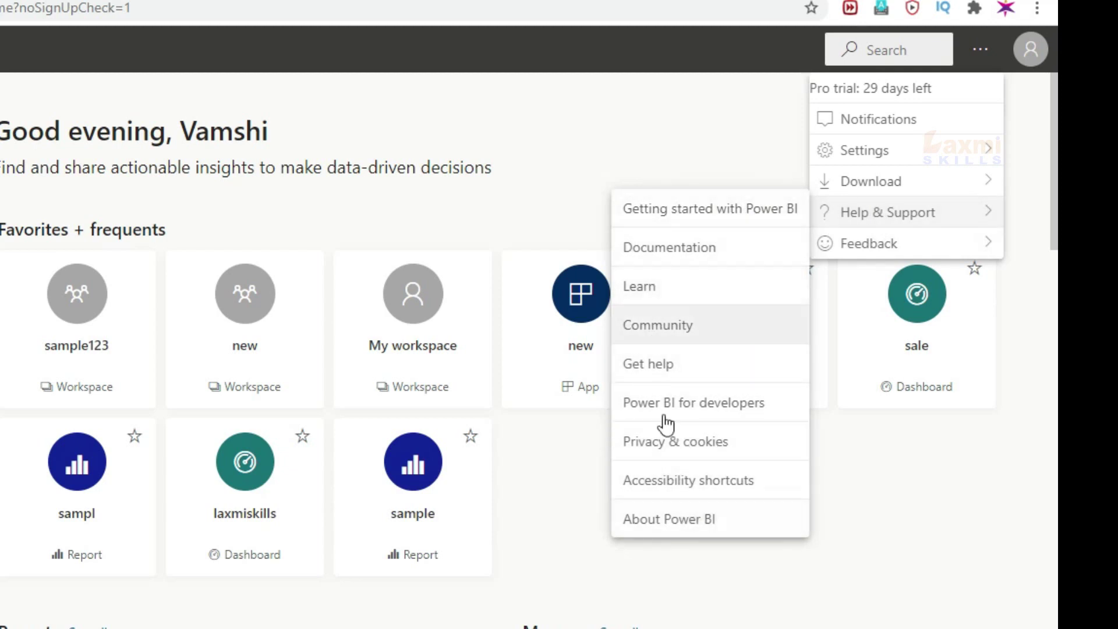
pyautogui.moveTo(884, 254)
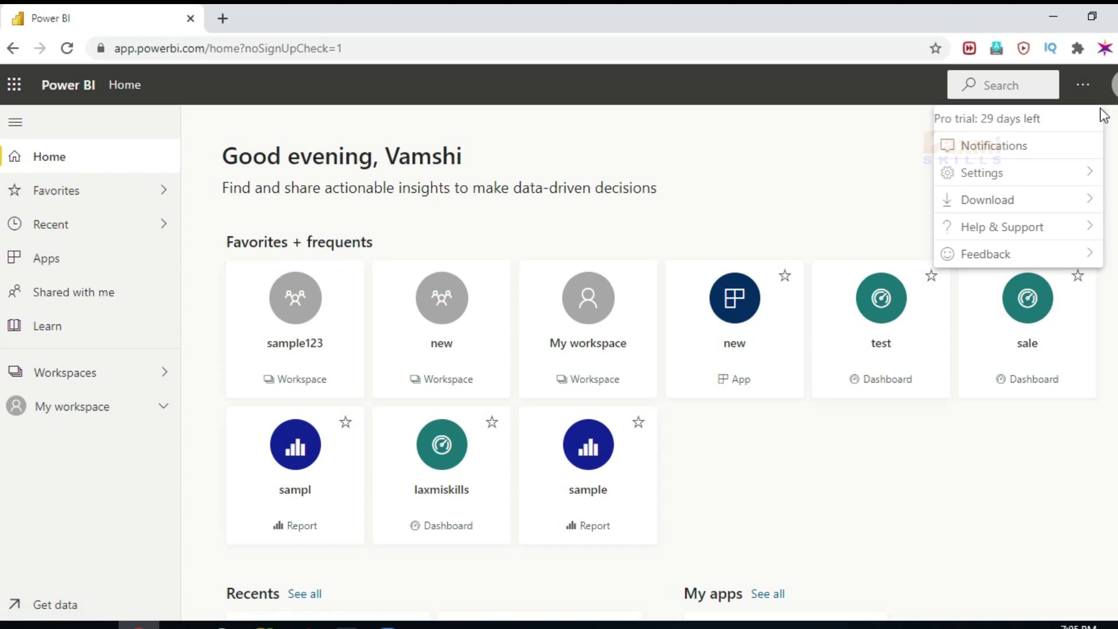
pyautogui.moveTo(865, 151)
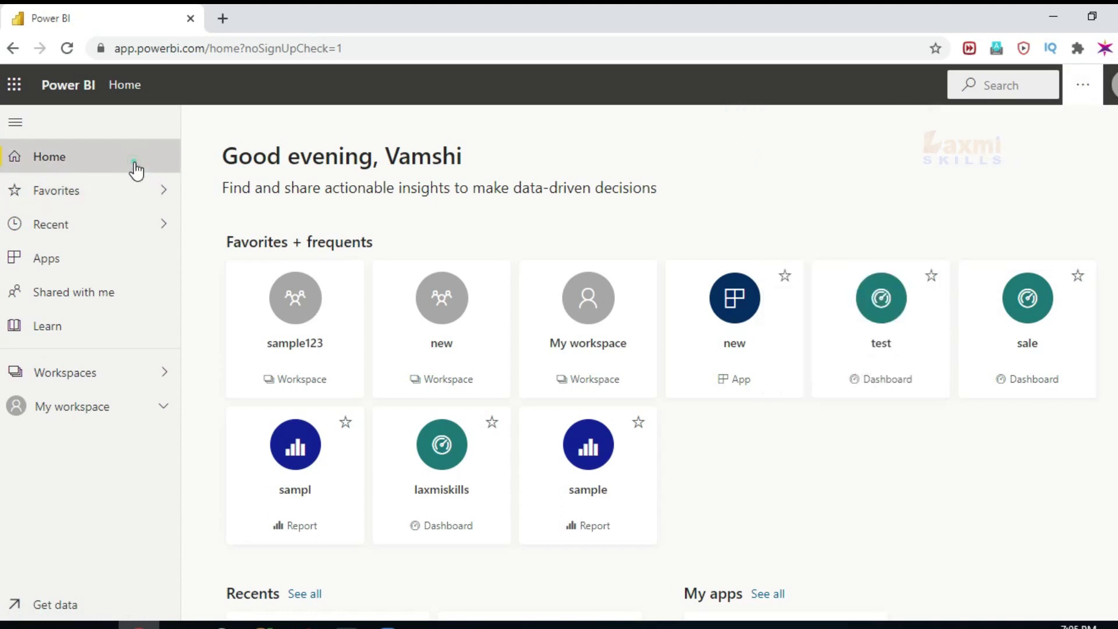
# Step: Scroll the Home page past Workspaces to Shared with me and Recommended apps like Analyze COVID-19 cases
pyautogui.scroll(-11, 294, 324)
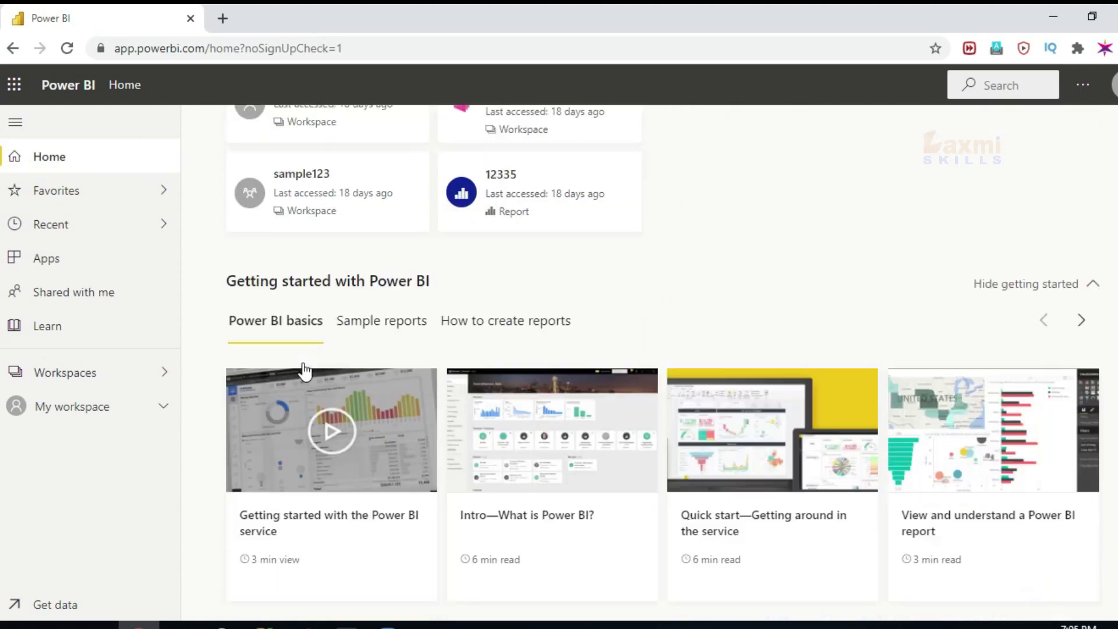
pyautogui.scroll(9, 300, 369)
pyautogui.scroll(2, 289, 355)
pyautogui.scroll(-2, 268, 224)
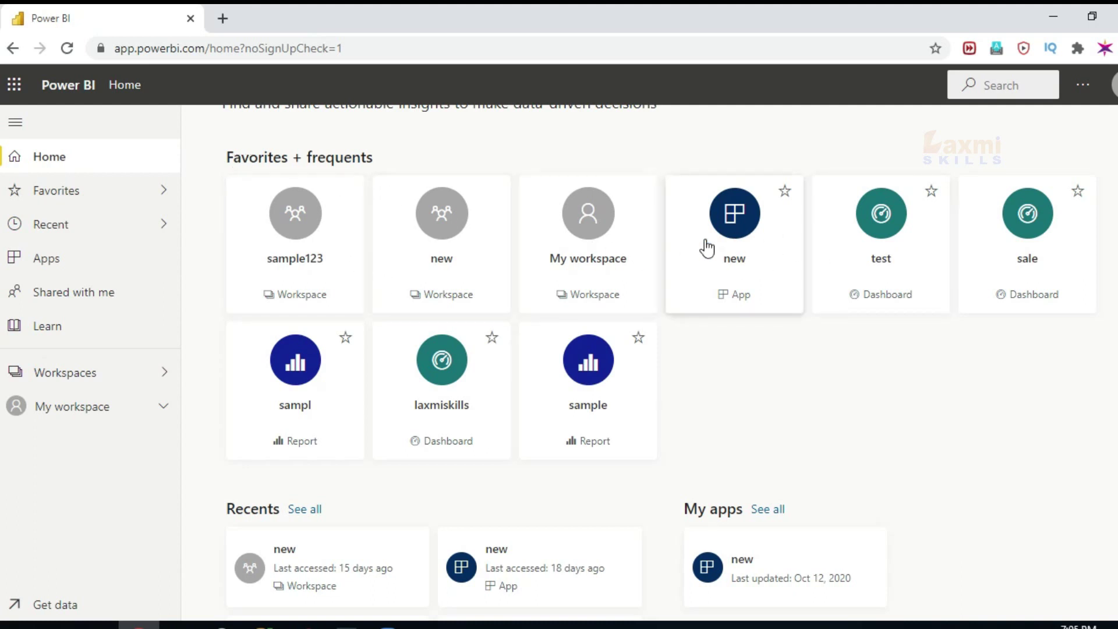
pyautogui.scroll(-4, 415, 357)
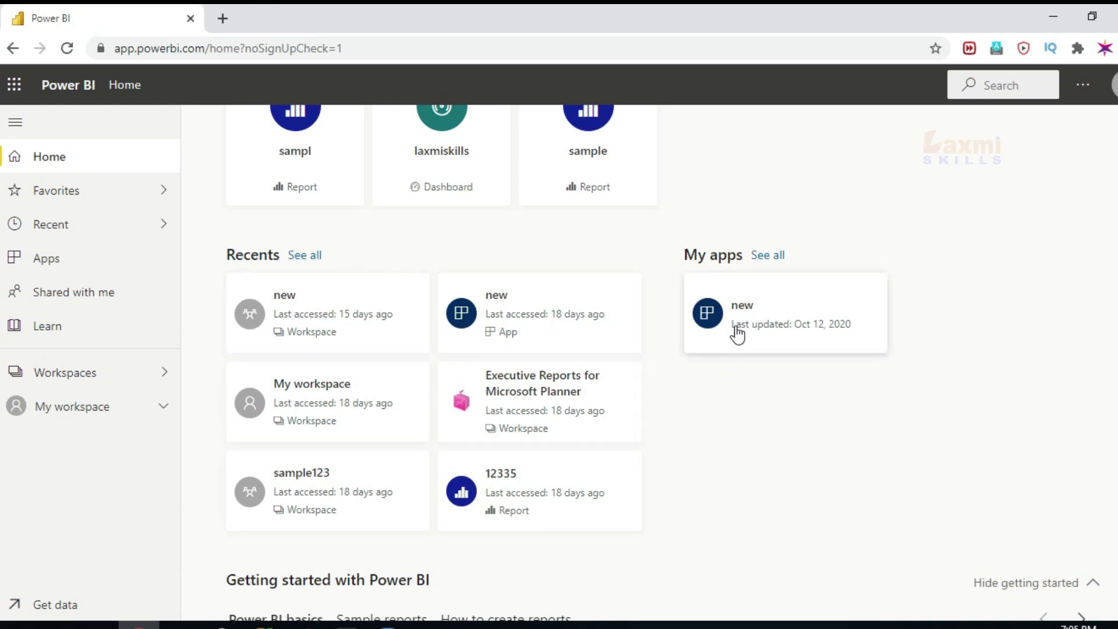
pyautogui.scroll(-4, 438, 445)
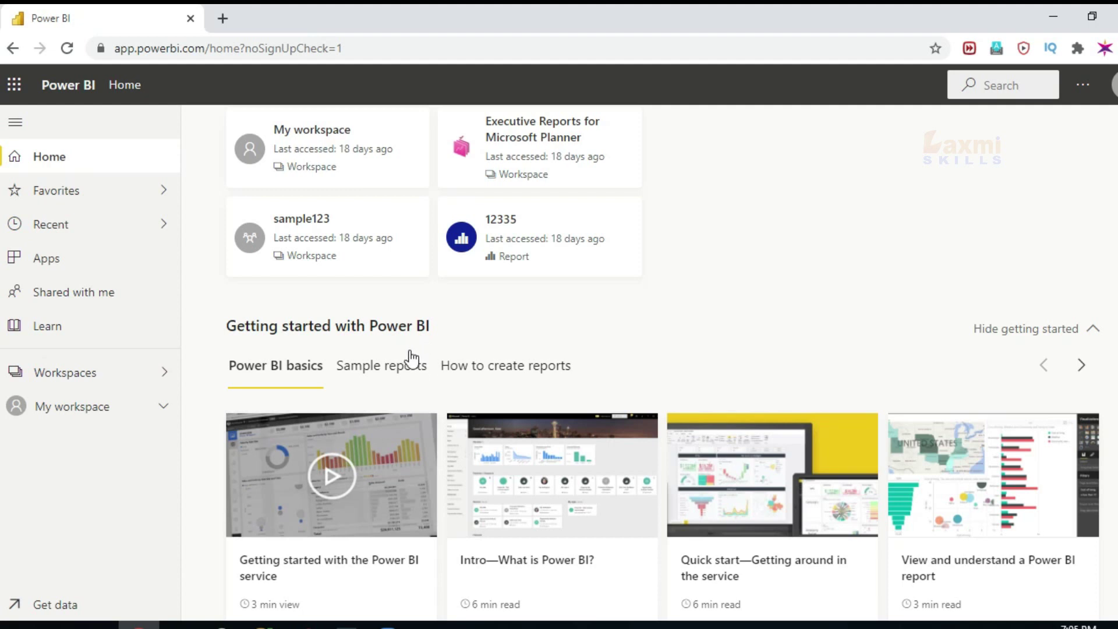
pyautogui.scroll(-1, 411, 357)
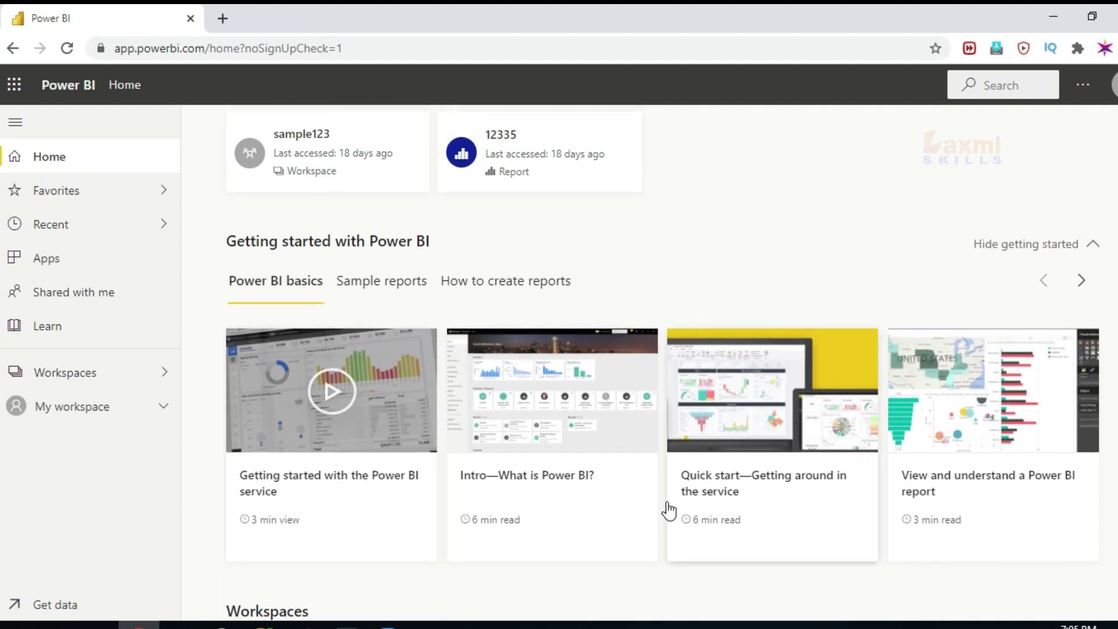
pyautogui.scroll(-1, 617, 496)
pyautogui.scroll(1, 617, 497)
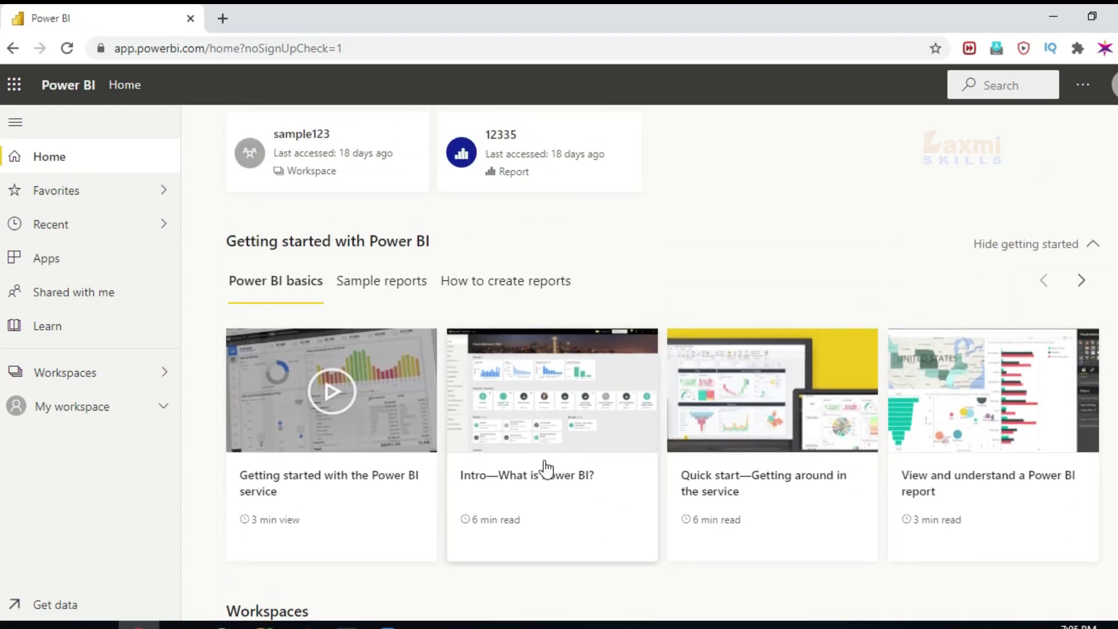
pyautogui.scroll(-2, 604, 381)
pyautogui.scroll(-2, 605, 381)
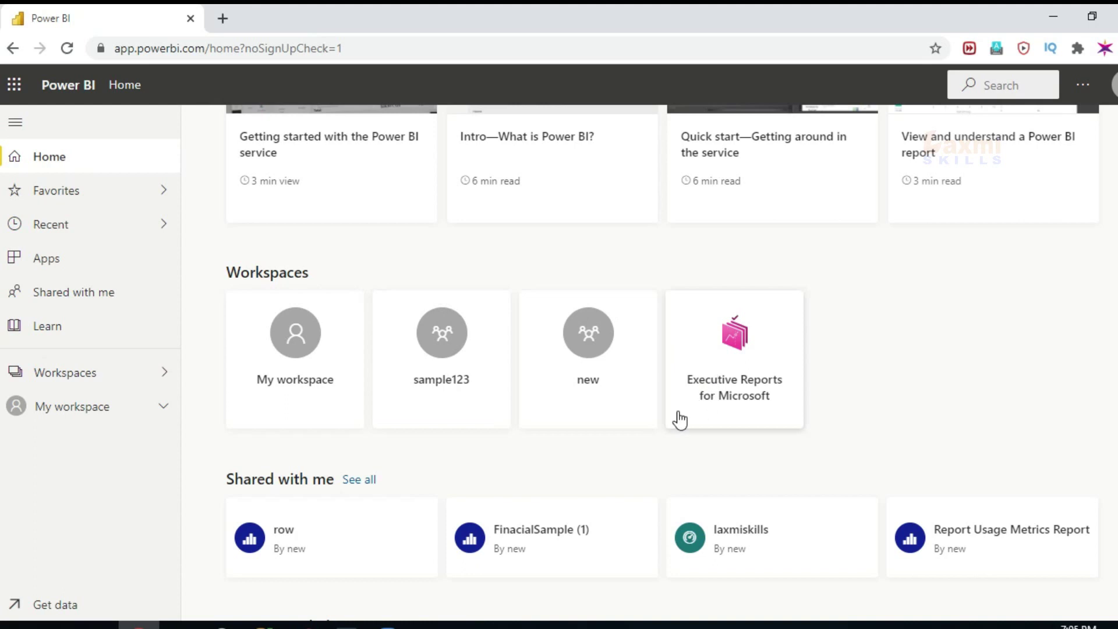
pyautogui.scroll(-2, 508, 367)
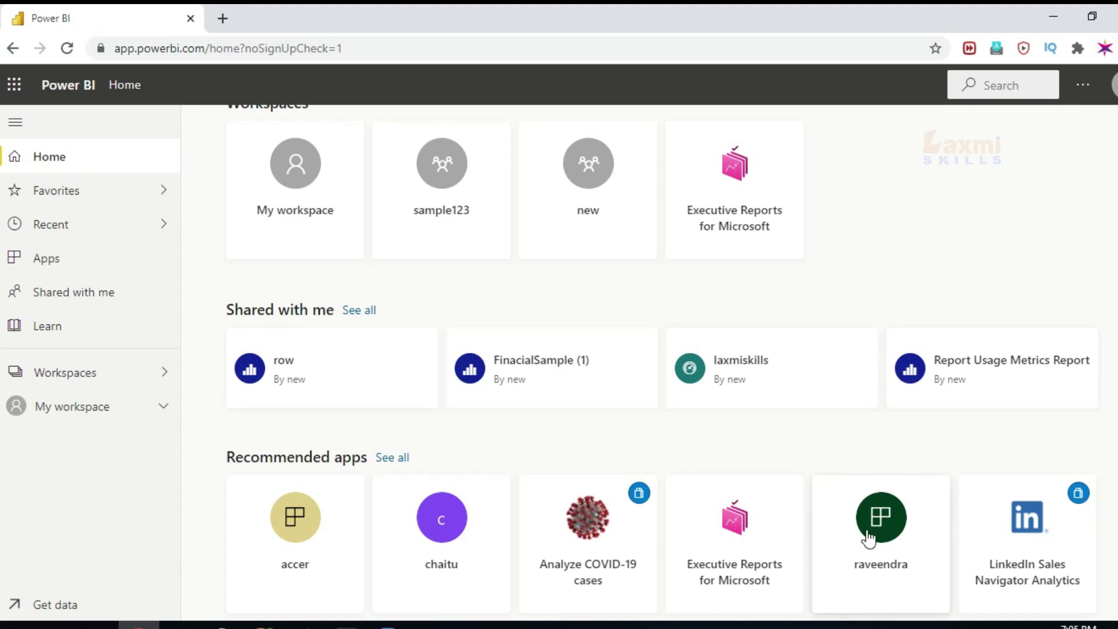
pyautogui.scroll(-1, 768, 410)
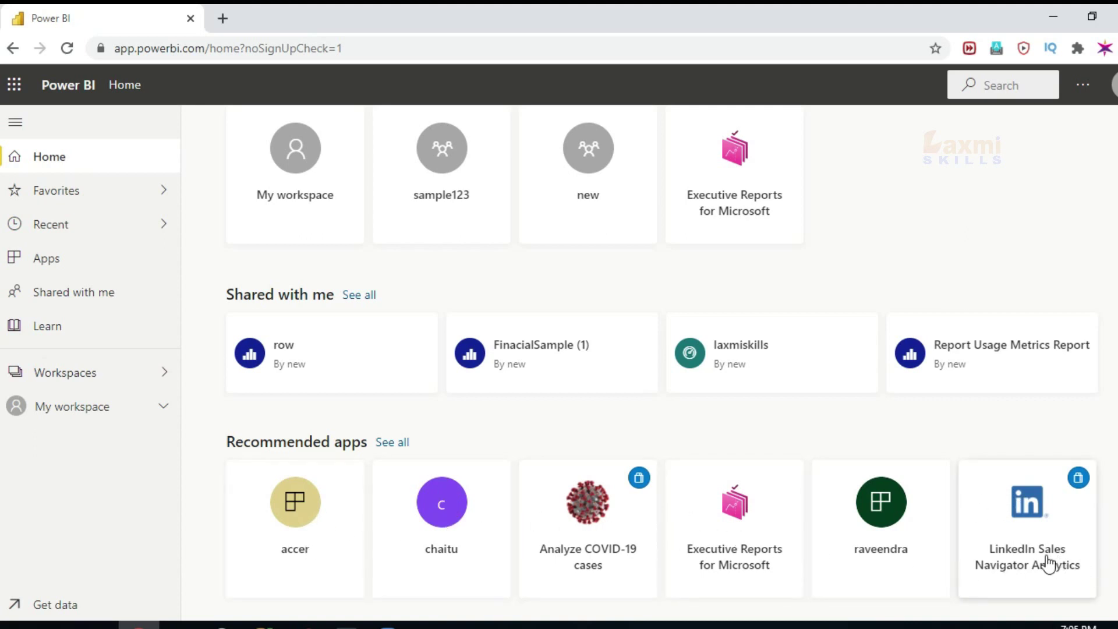
# Step: View the empty Favorites page, then browse the 13 items on the Recent page
pyautogui.click(106, 192)
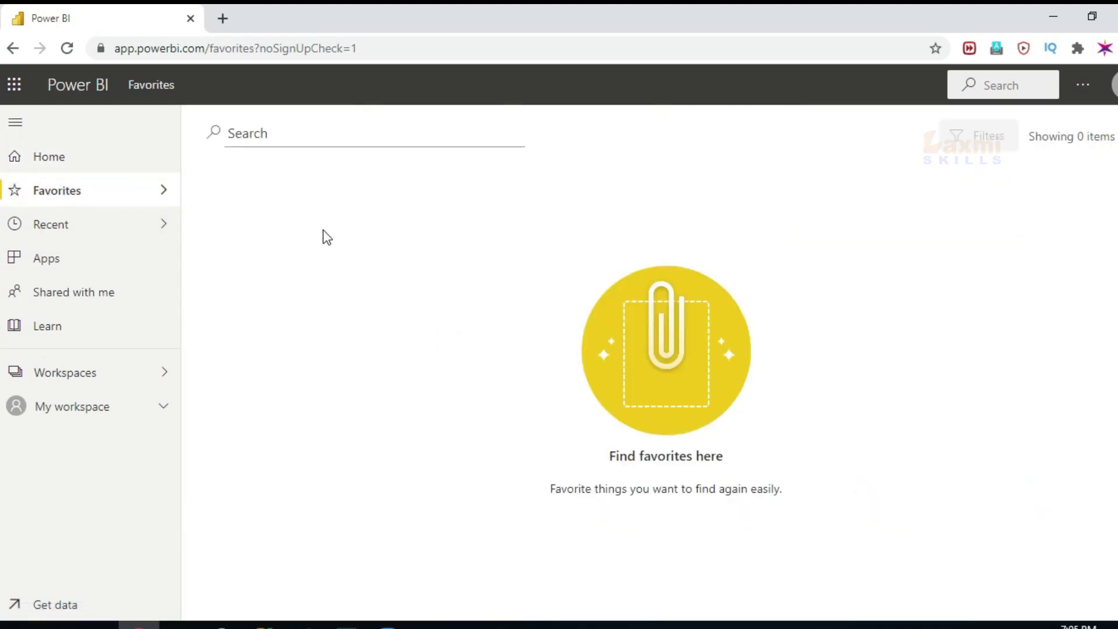
pyautogui.click(108, 228)
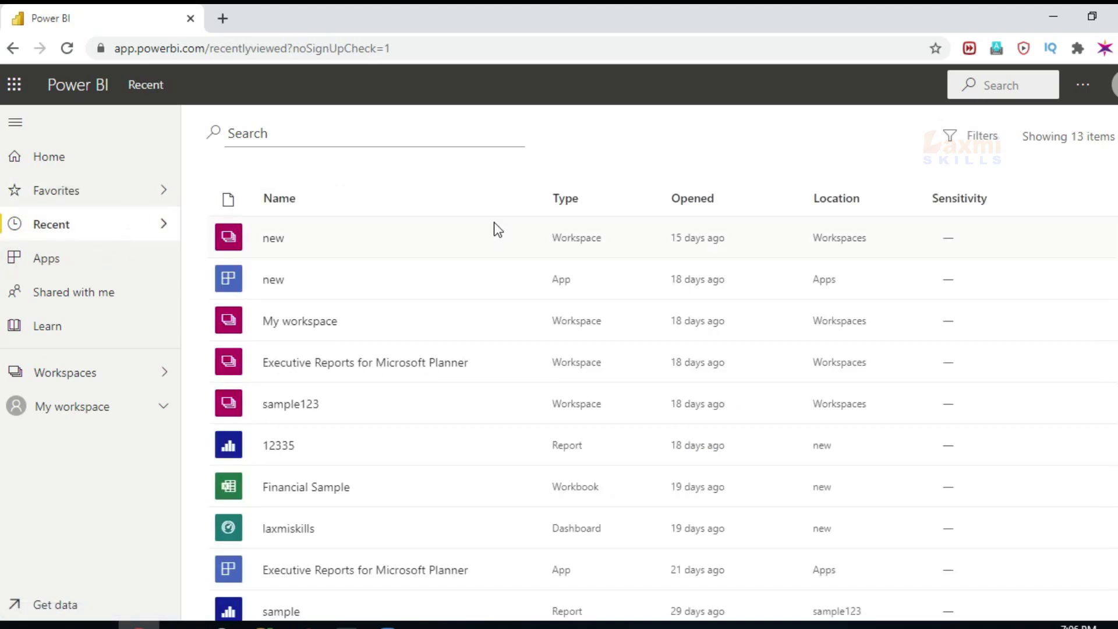
pyautogui.scroll(-3, 501, 305)
pyautogui.scroll(3, 512, 482)
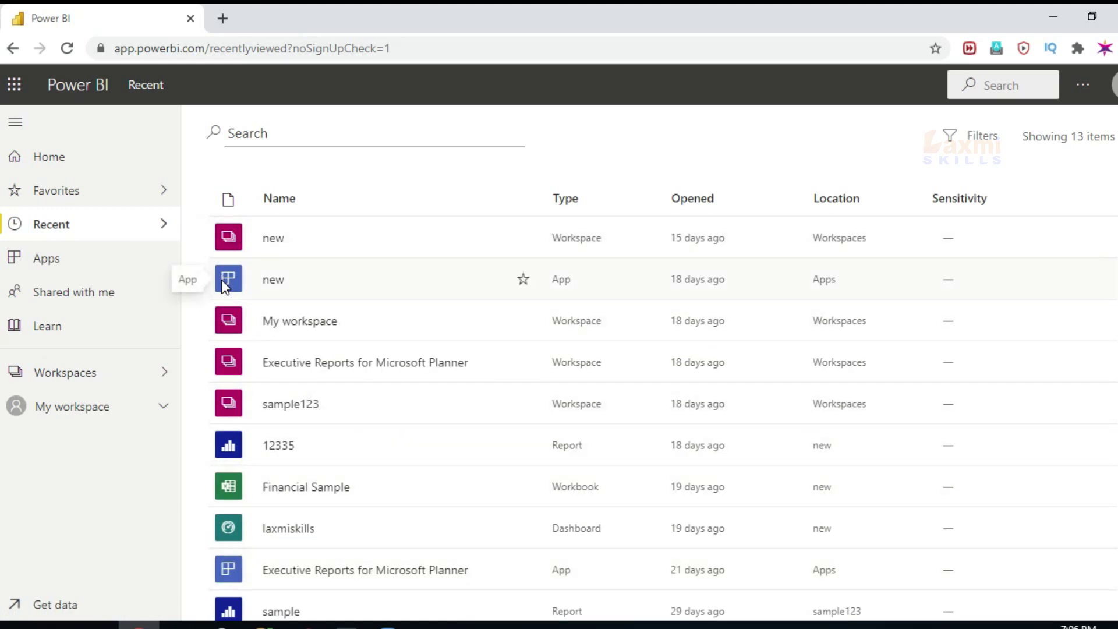
pyautogui.scroll(-2, 221, 279)
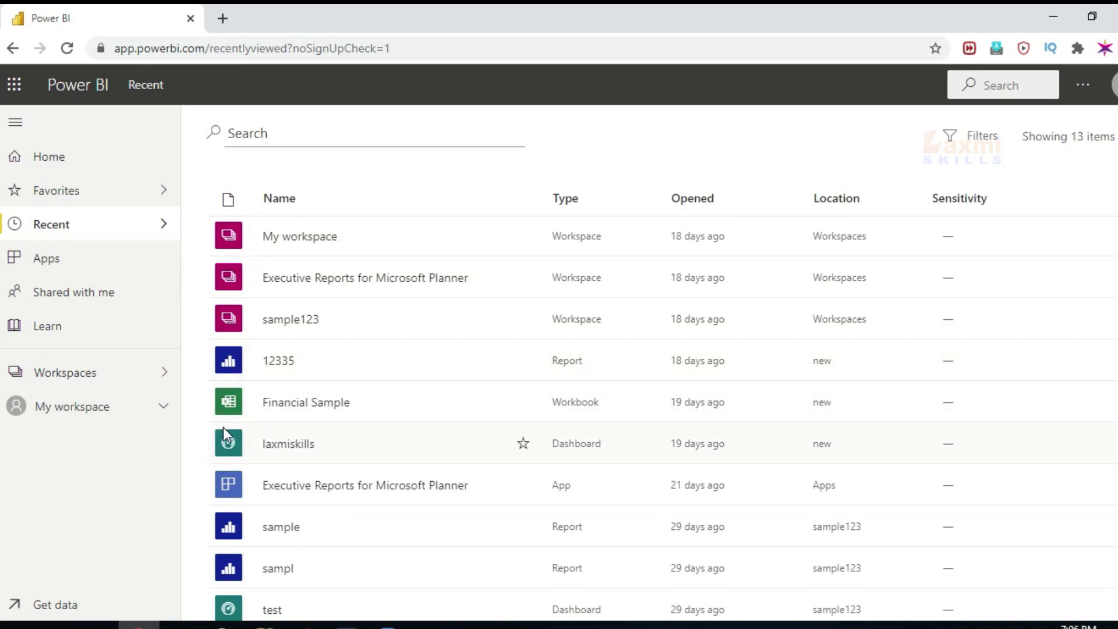
pyautogui.scroll(-1, 234, 417)
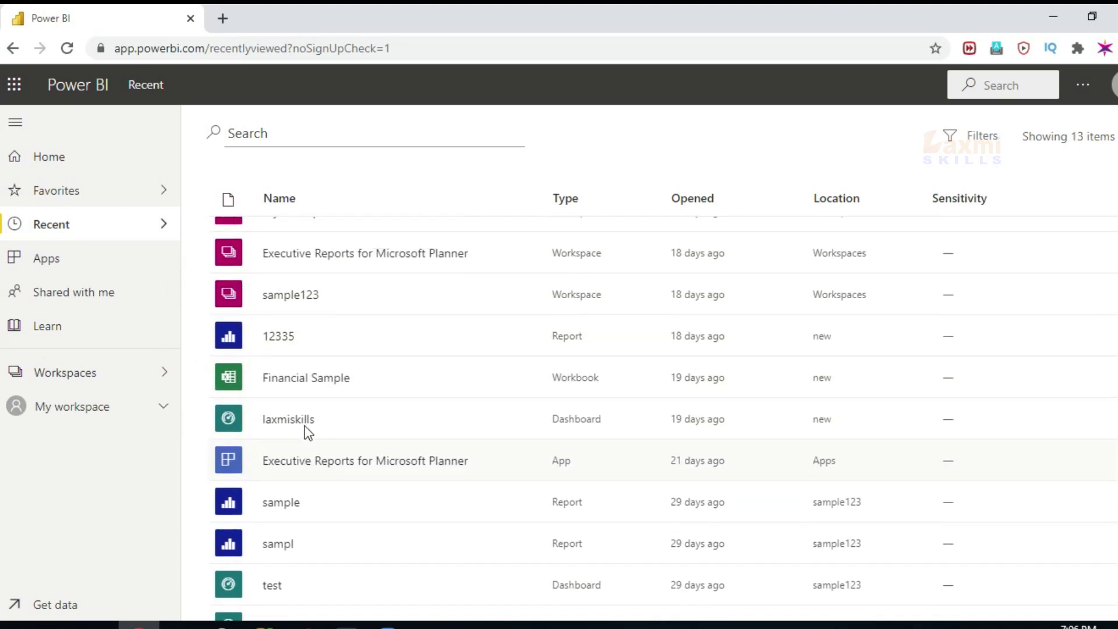
pyautogui.scroll(3, 307, 429)
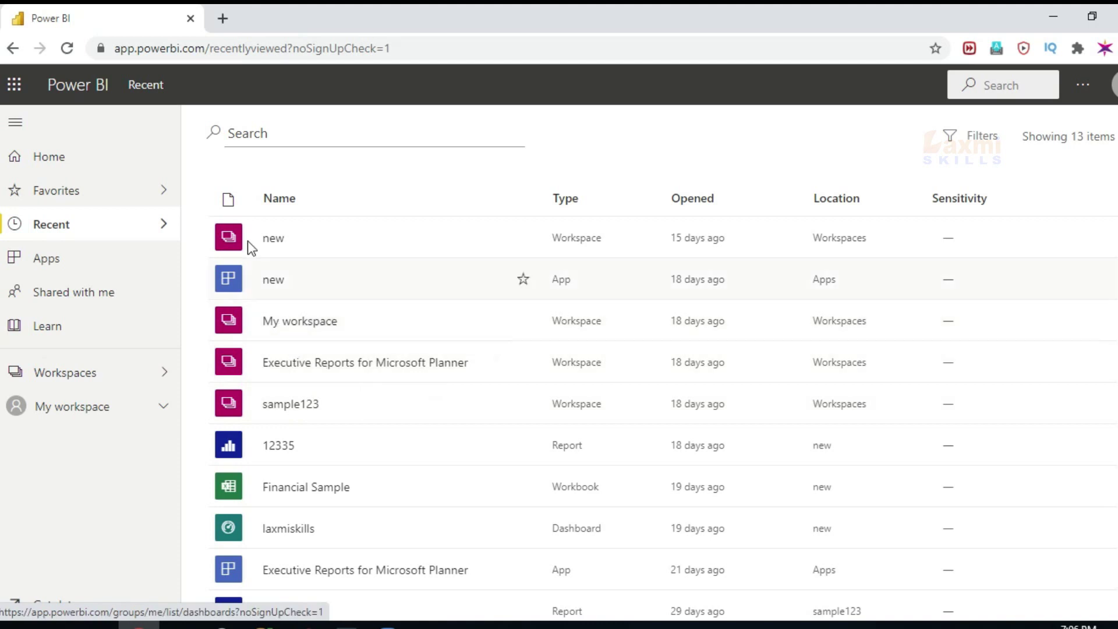
# Step: Visit the Apps page and the Shared with me list, then go to the Learning center
pyautogui.click(85, 263)
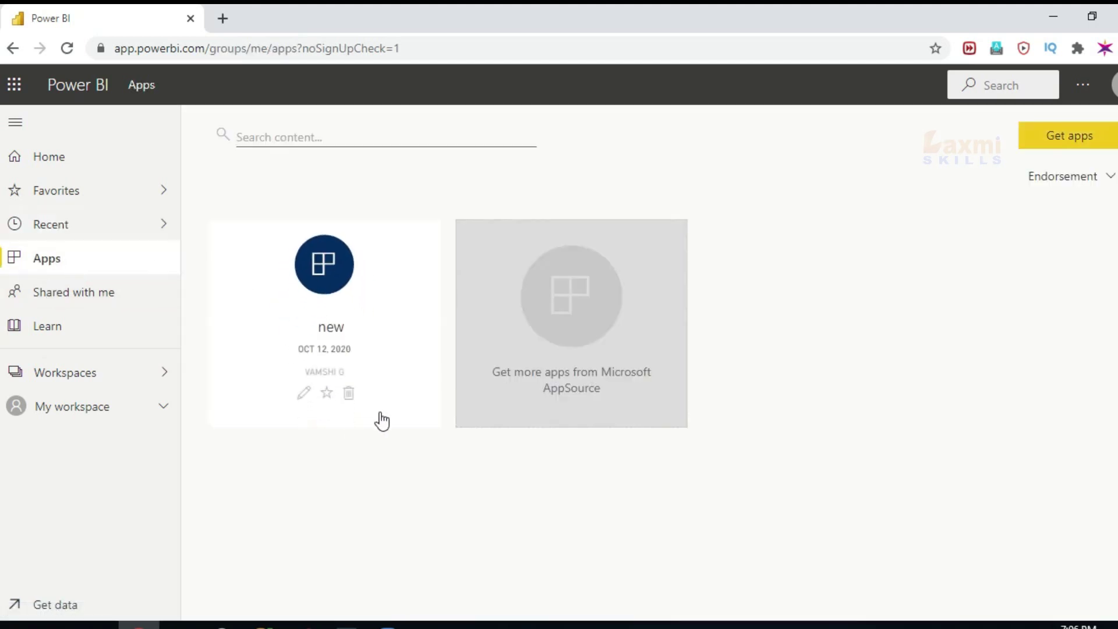
pyautogui.click(82, 304)
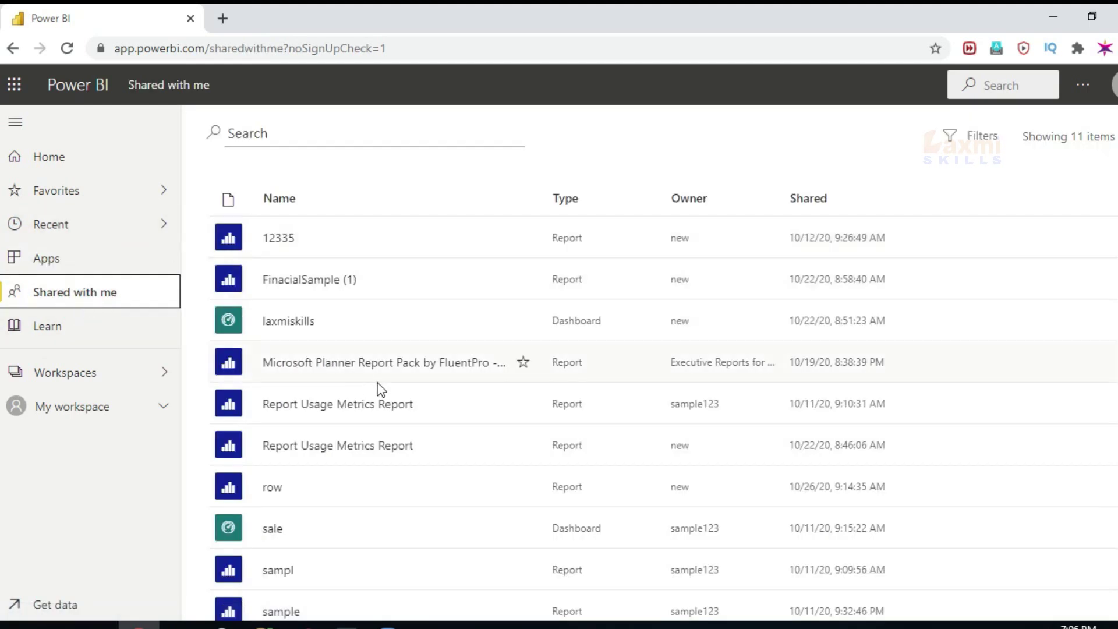
pyautogui.scroll(-2, 380, 380)
pyautogui.scroll(2, 380, 380)
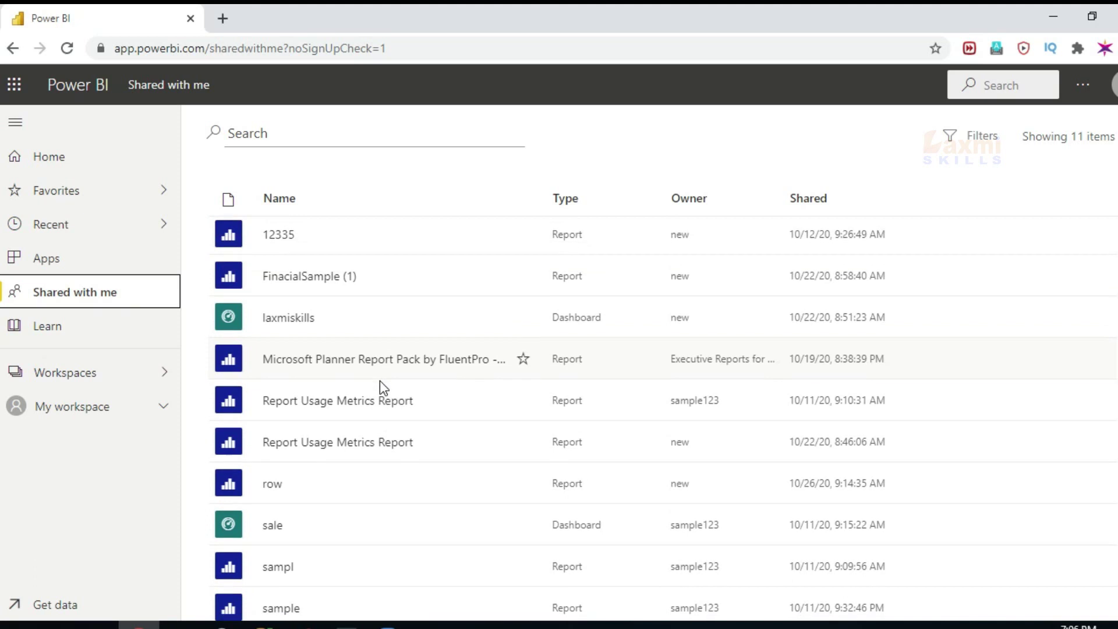
pyautogui.scroll(-1, 380, 384)
pyautogui.scroll(1, 380, 391)
pyautogui.scroll(-1, 380, 393)
pyautogui.scroll(1, 380, 396)
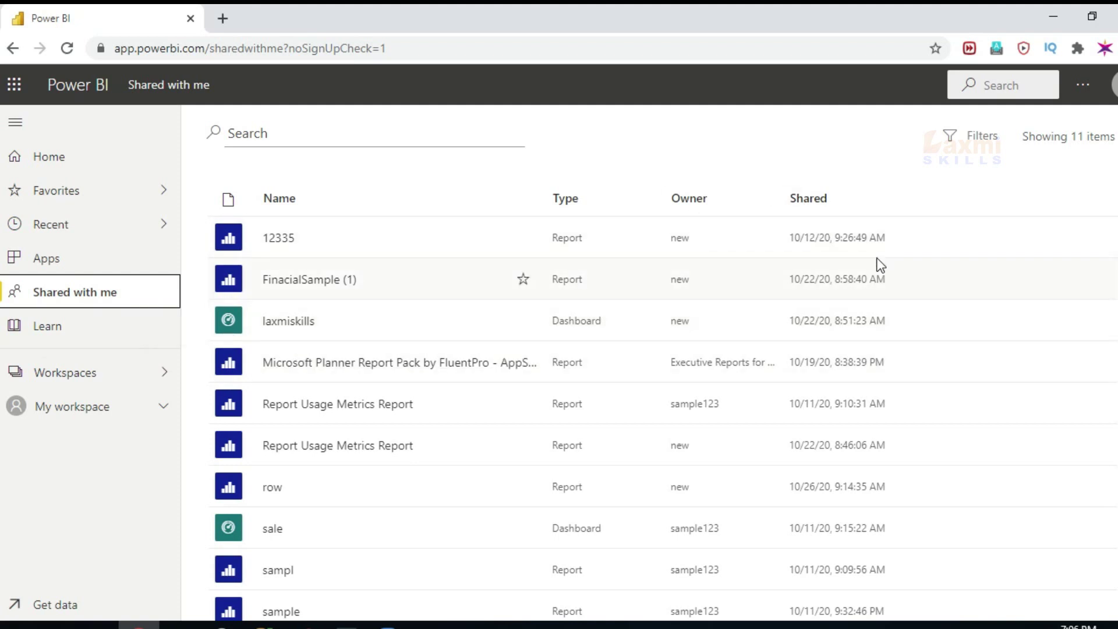
pyautogui.click(71, 341)
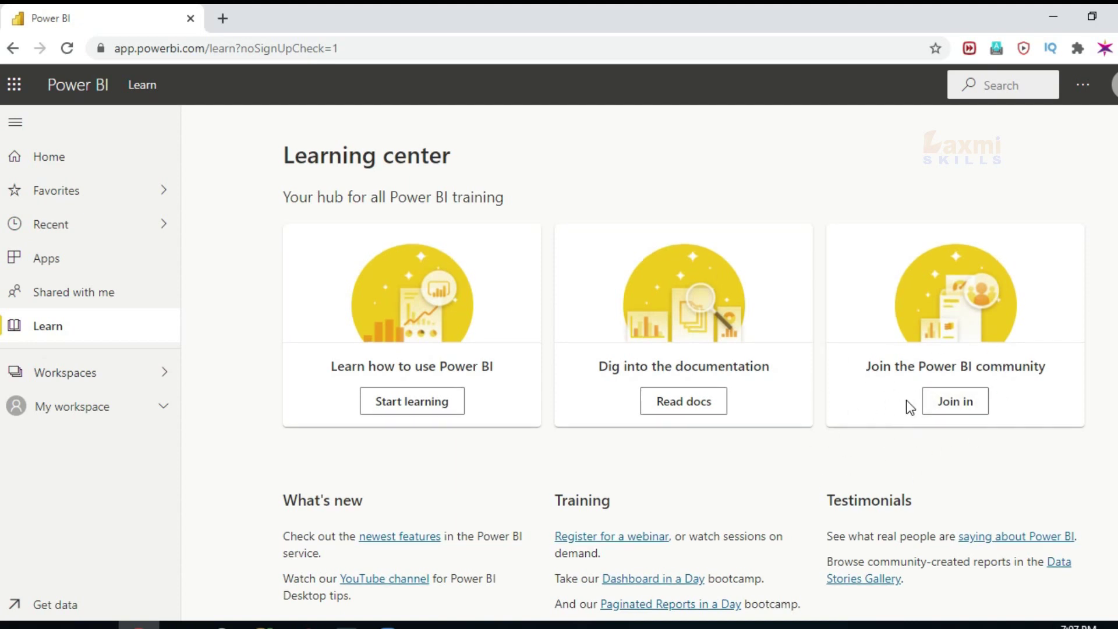
pyautogui.scroll(-1, 747, 491)
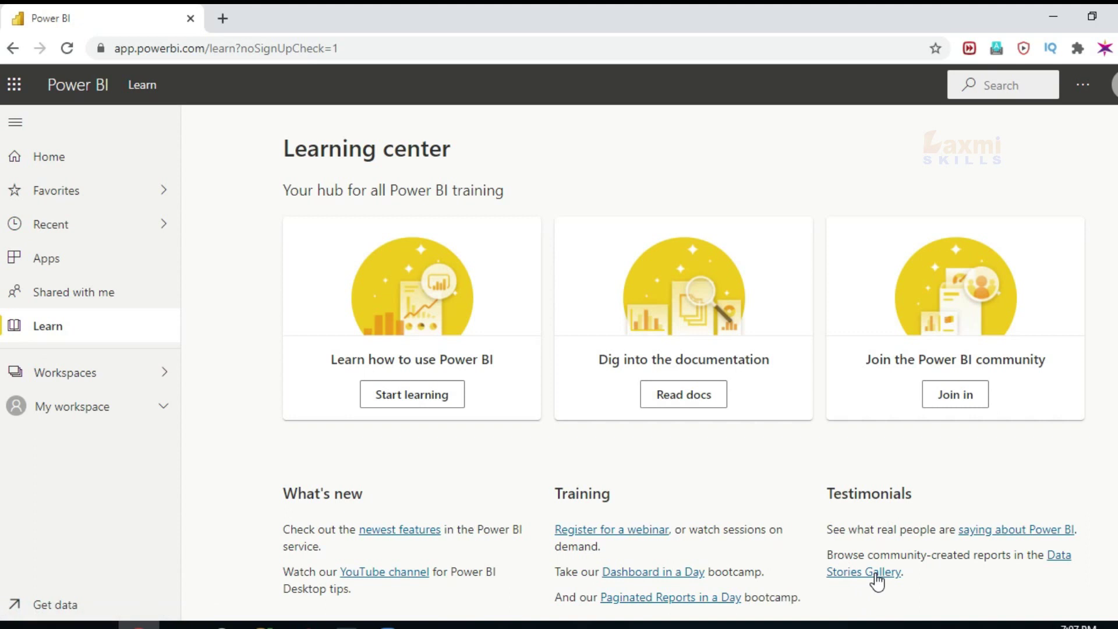
# Step: Preview the Workspaces flyout, then return Home and scroll down to Recents and My apps
pyautogui.click(69, 376)
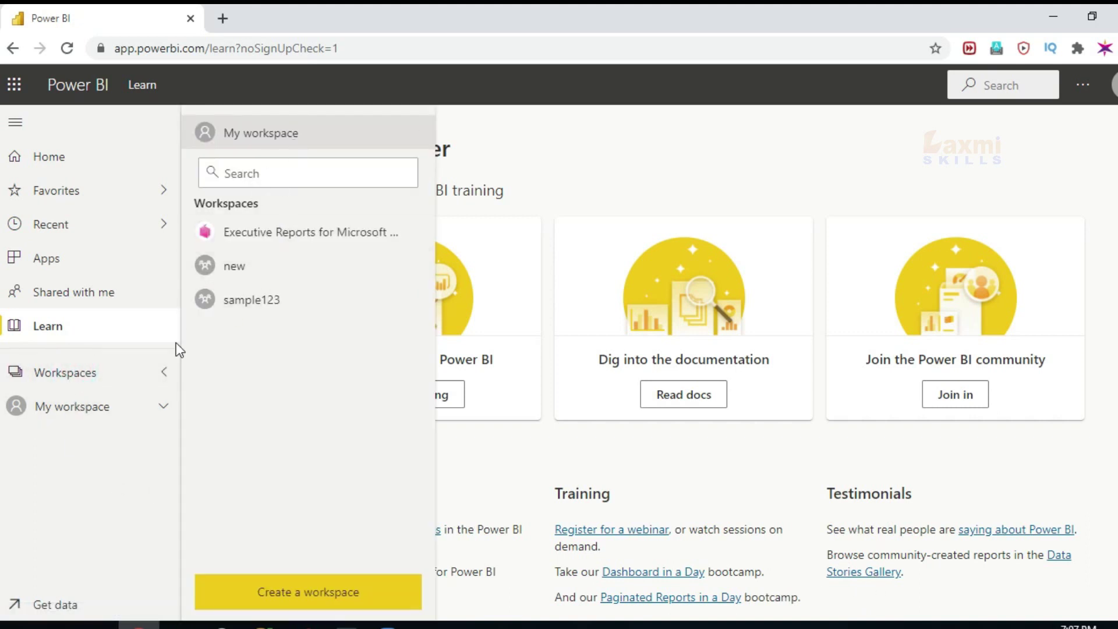
pyautogui.click(150, 497)
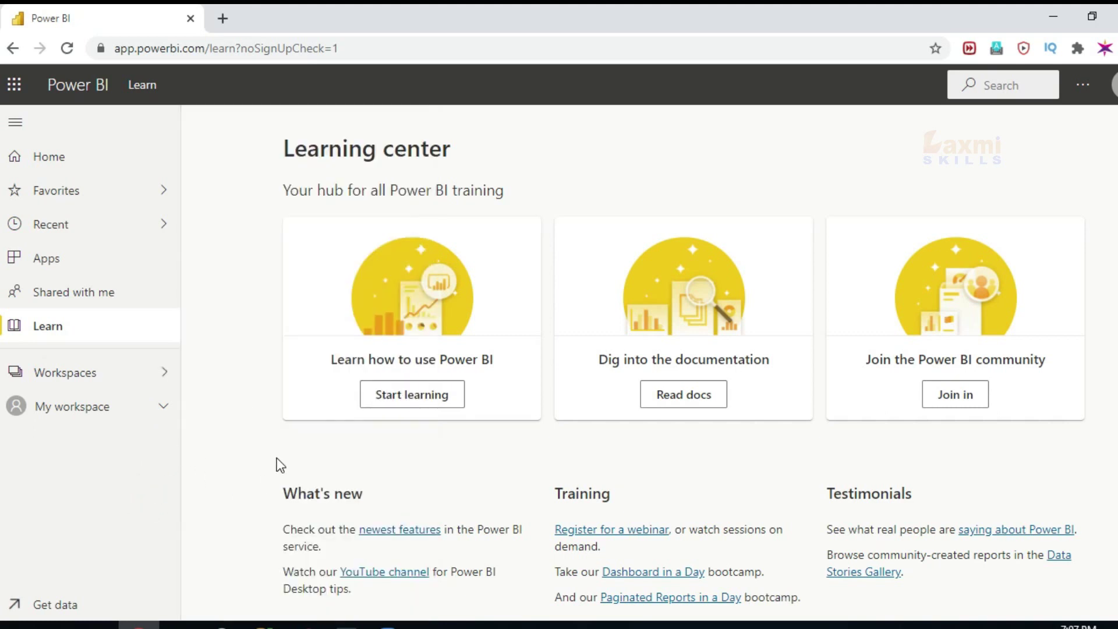
pyautogui.click(67, 161)
pyautogui.scroll(-3, 673, 412)
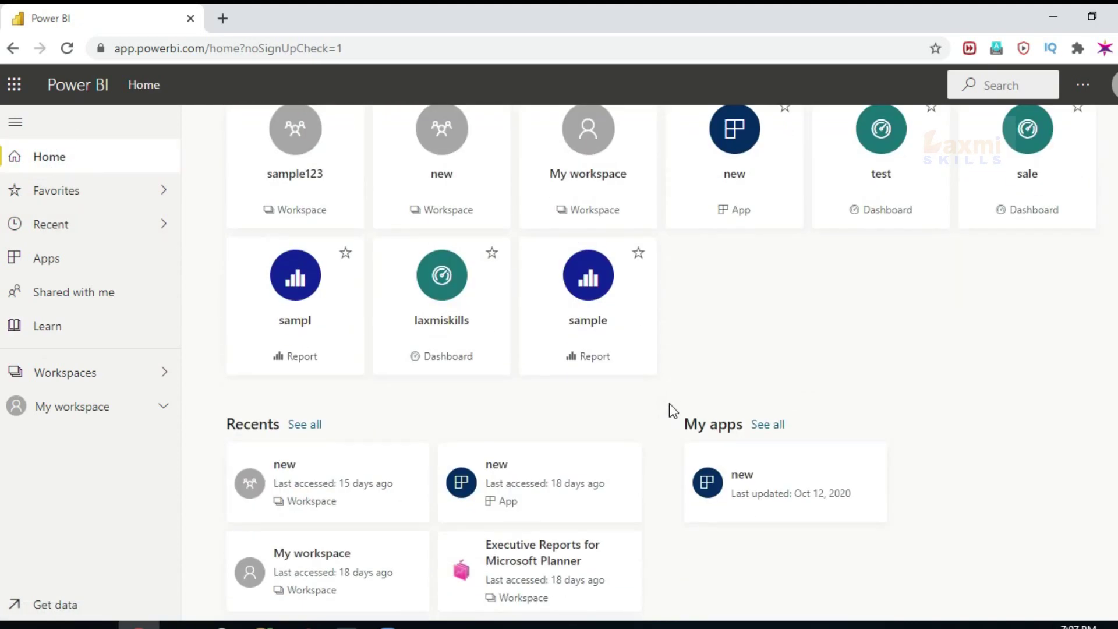